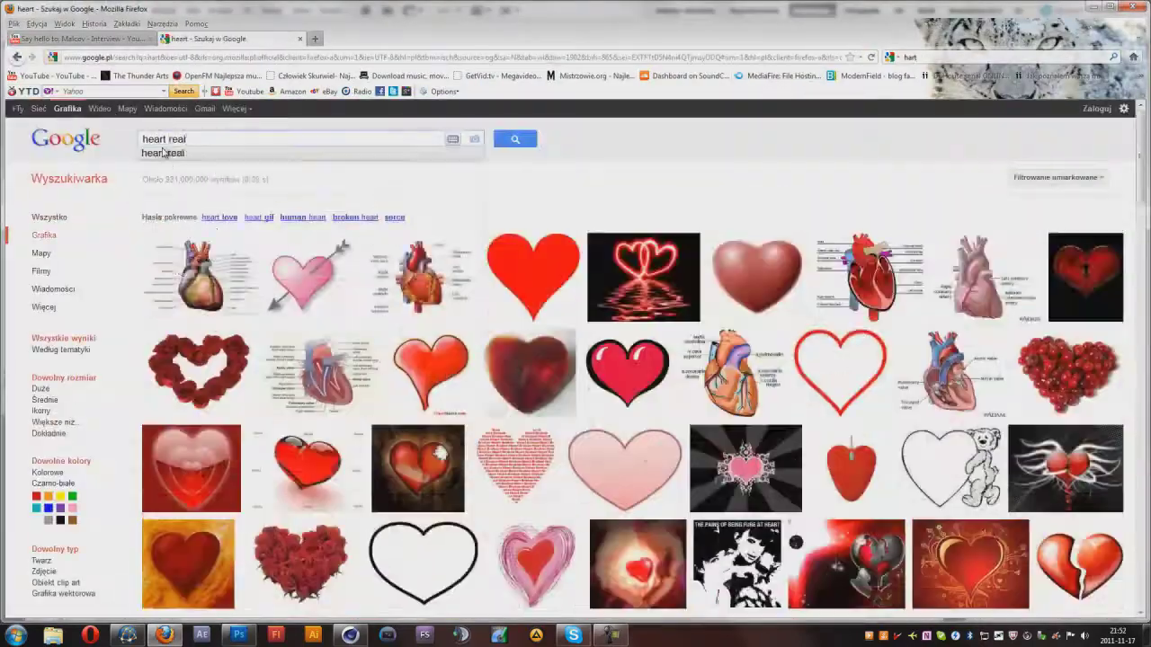
- Load Google Images results for the 'heart real' suggestion
click(163, 153)
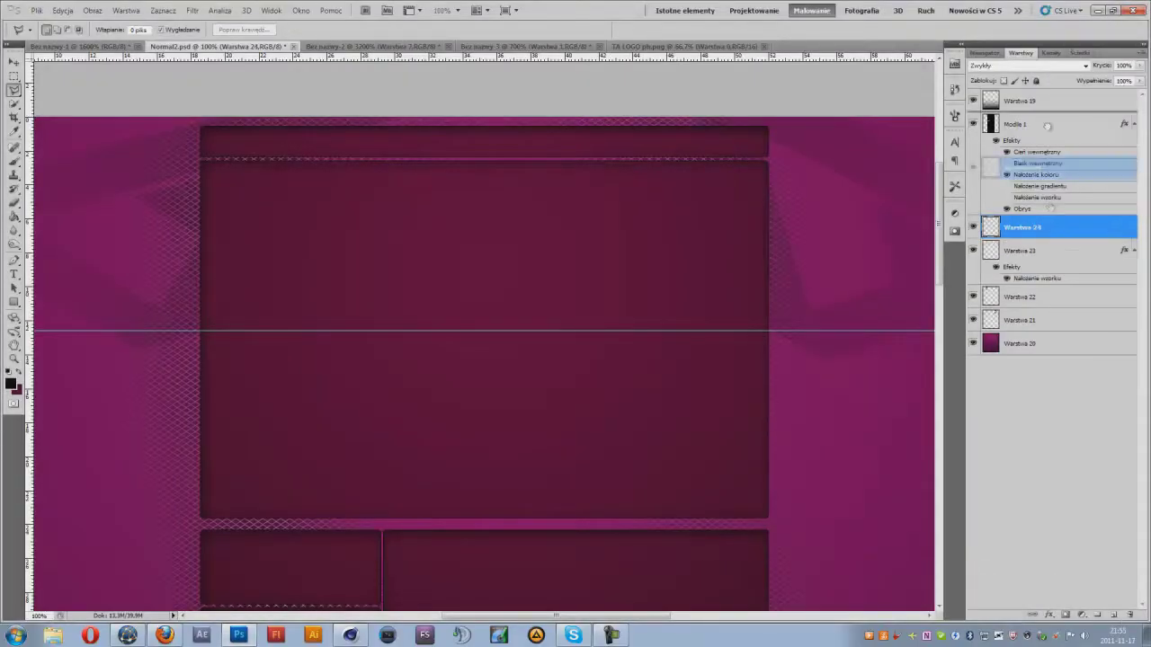
- Fill the tab pink with bevel and inner glow, and give its inner shape a gradient overlay
click(876, 223)
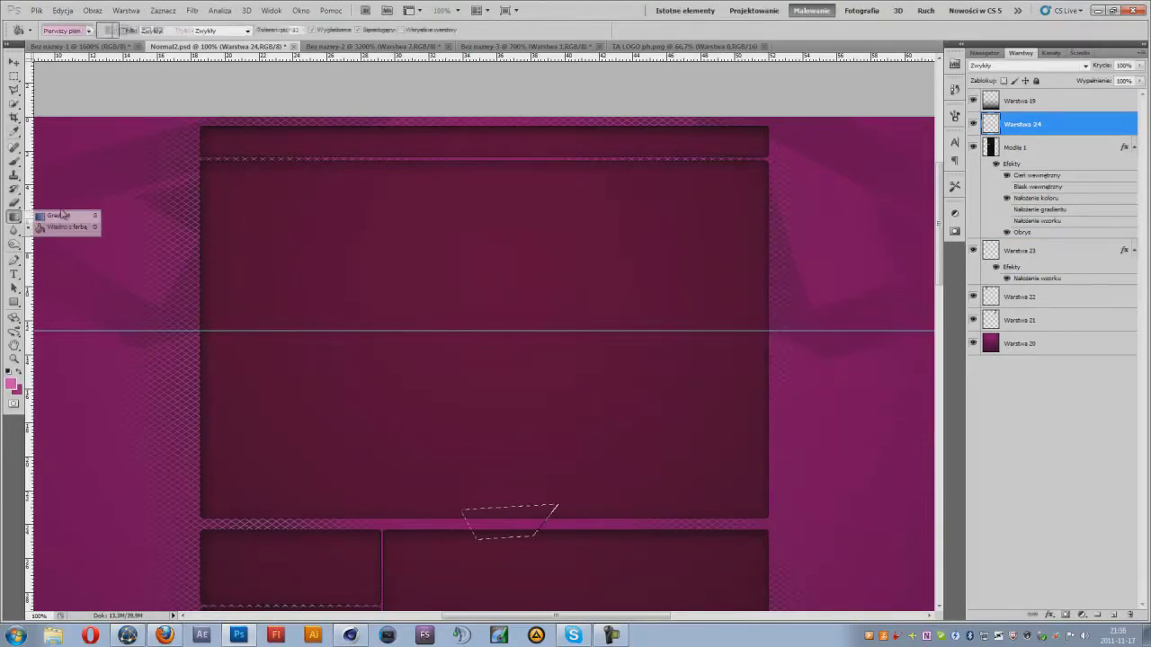
click(700, 279)
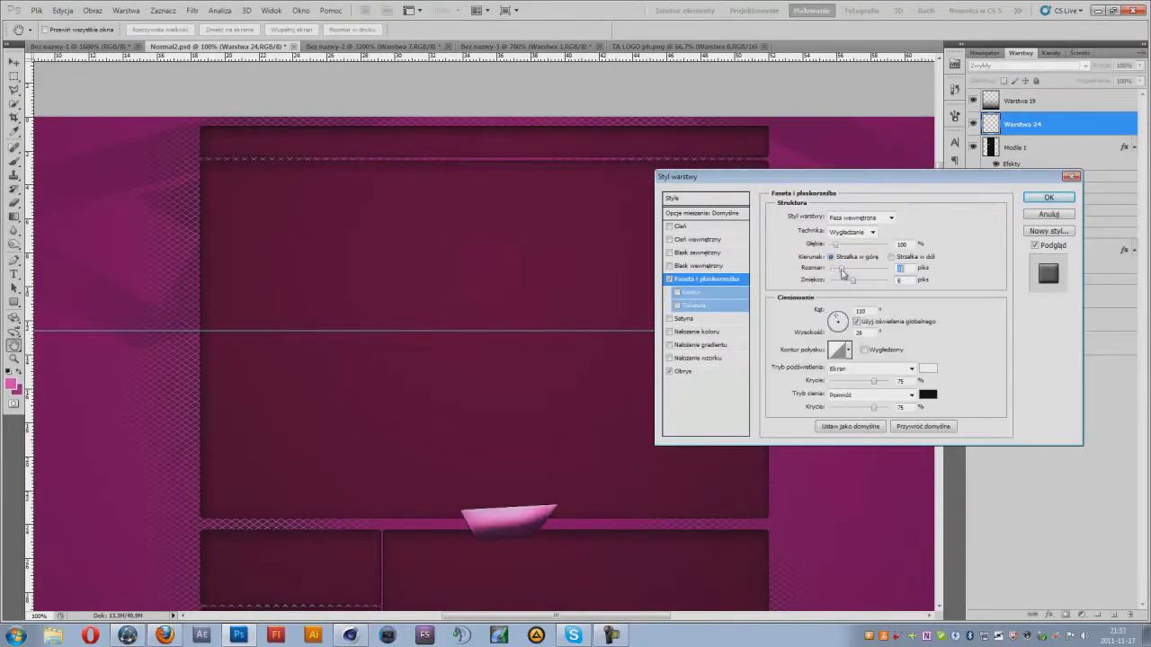
click(702, 265)
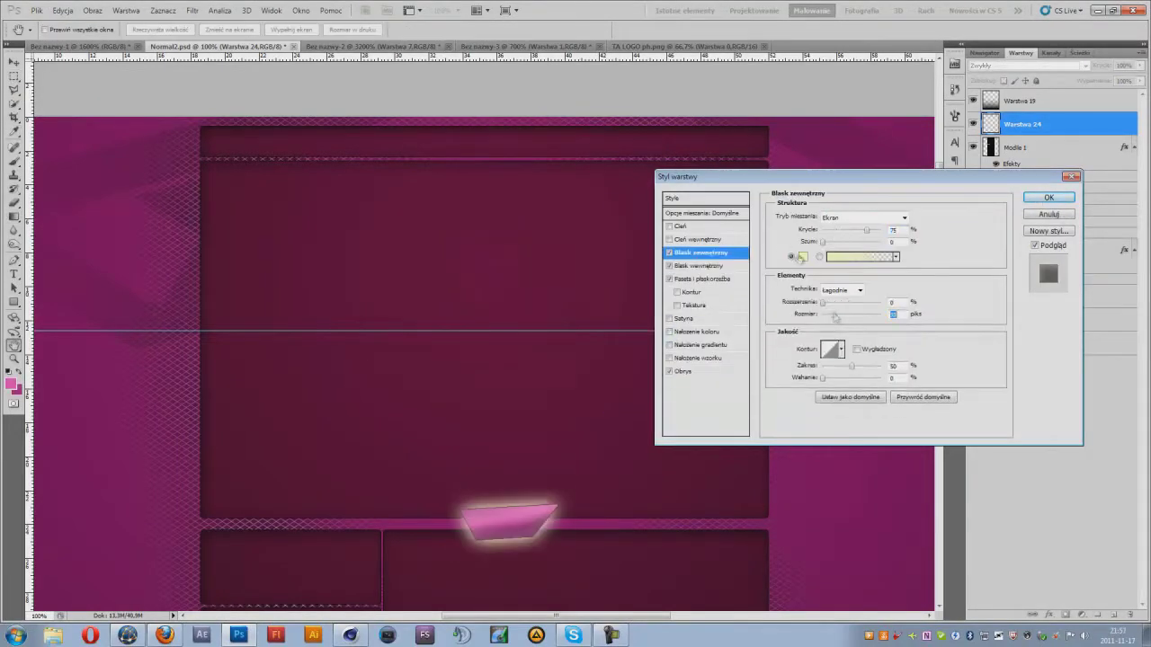
click(1048, 197)
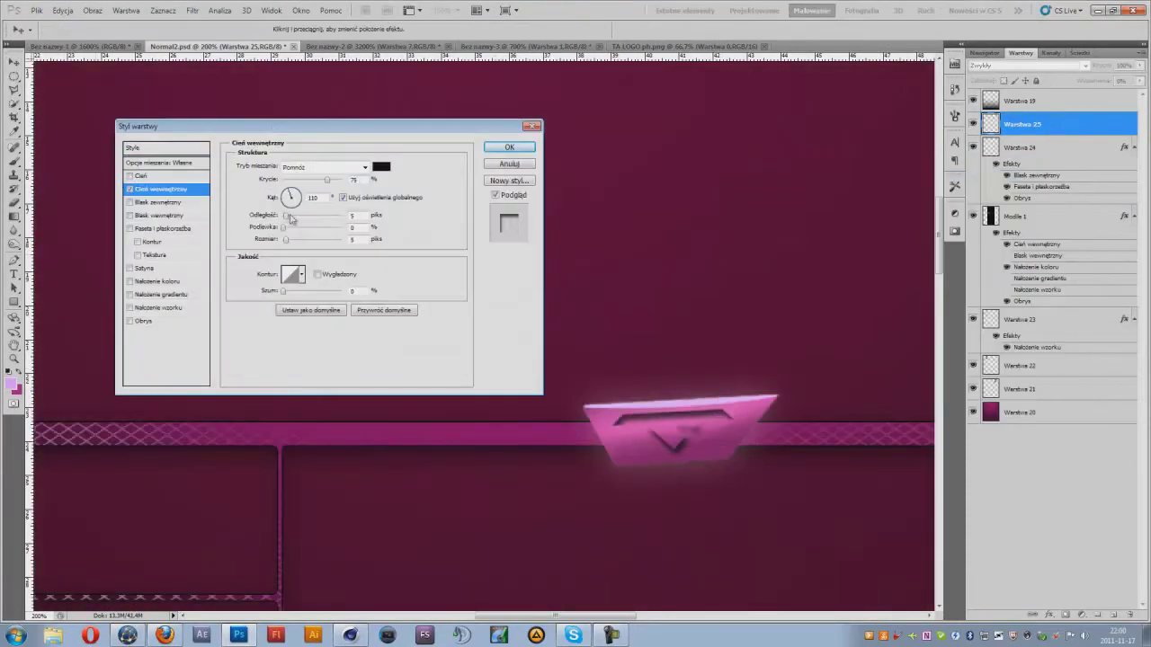
click(144, 294)
key(Return)
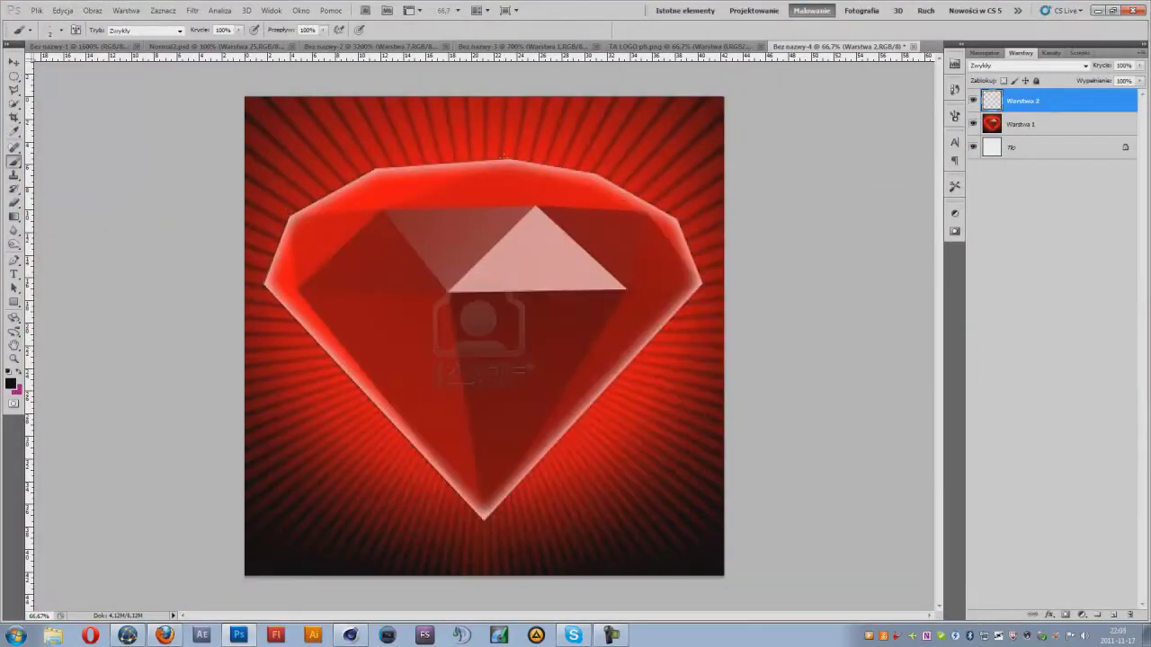
- Zoom in on the red diamond and choose a thin brush for tracing its edges
key(ctrl+plus)
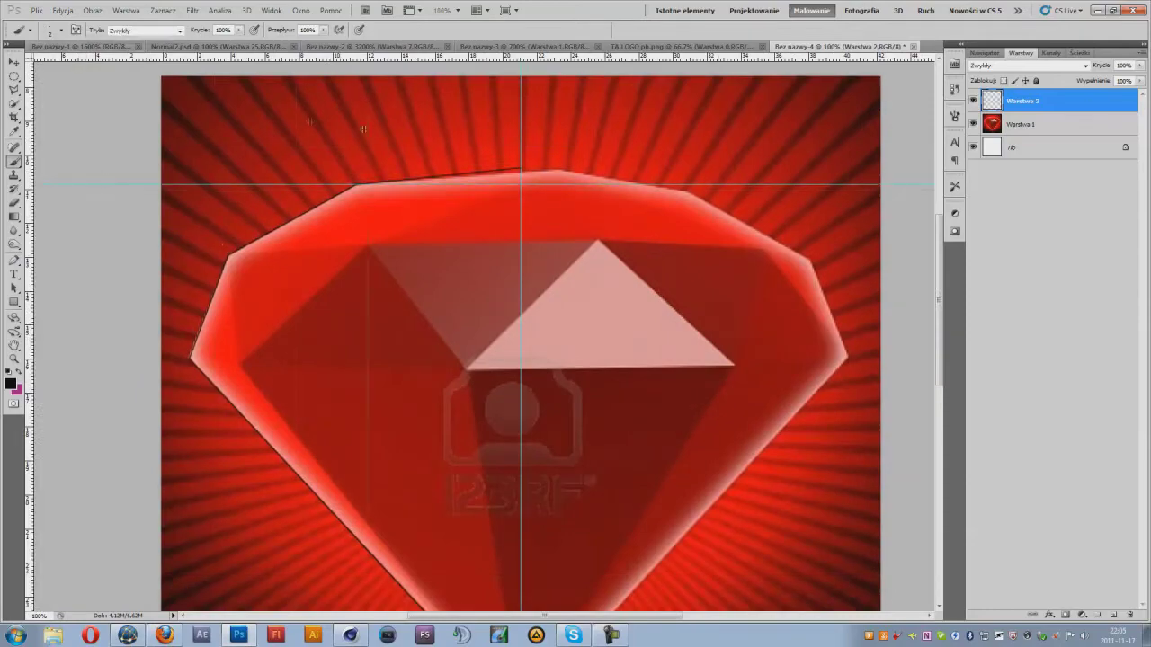
scroll(809, 263, up, 3)
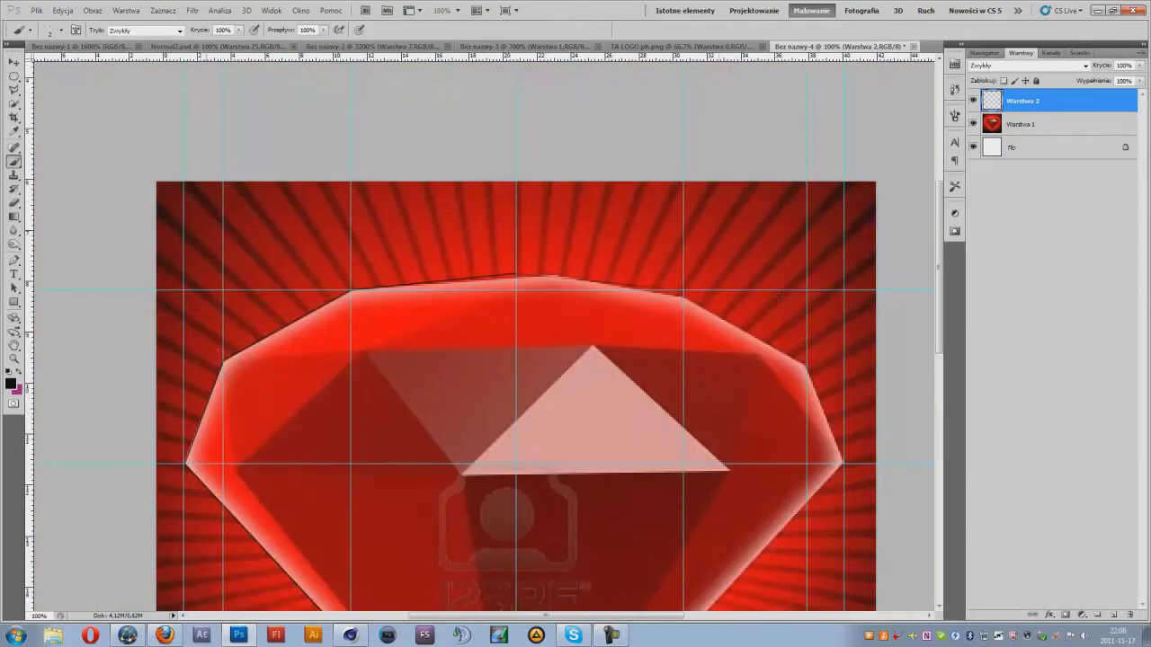
scroll(258, 325, up, 2)
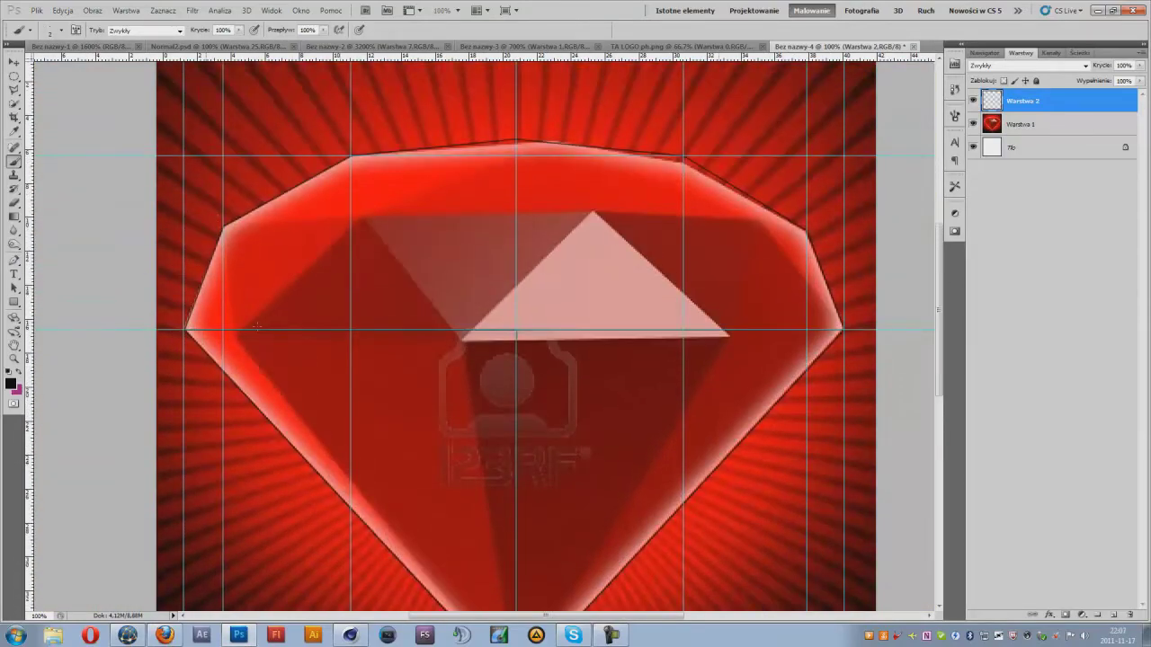
right_click(358, 328)
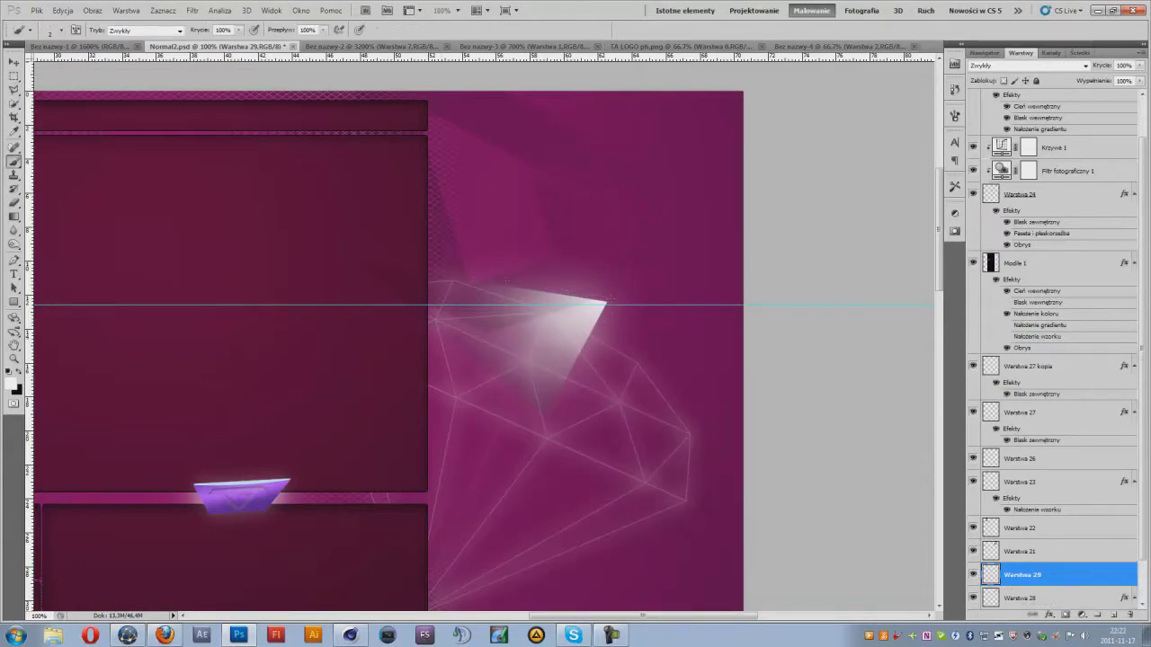
- Erase parts of the light shard and give it an Outer Glow
key(ctrl+plus)
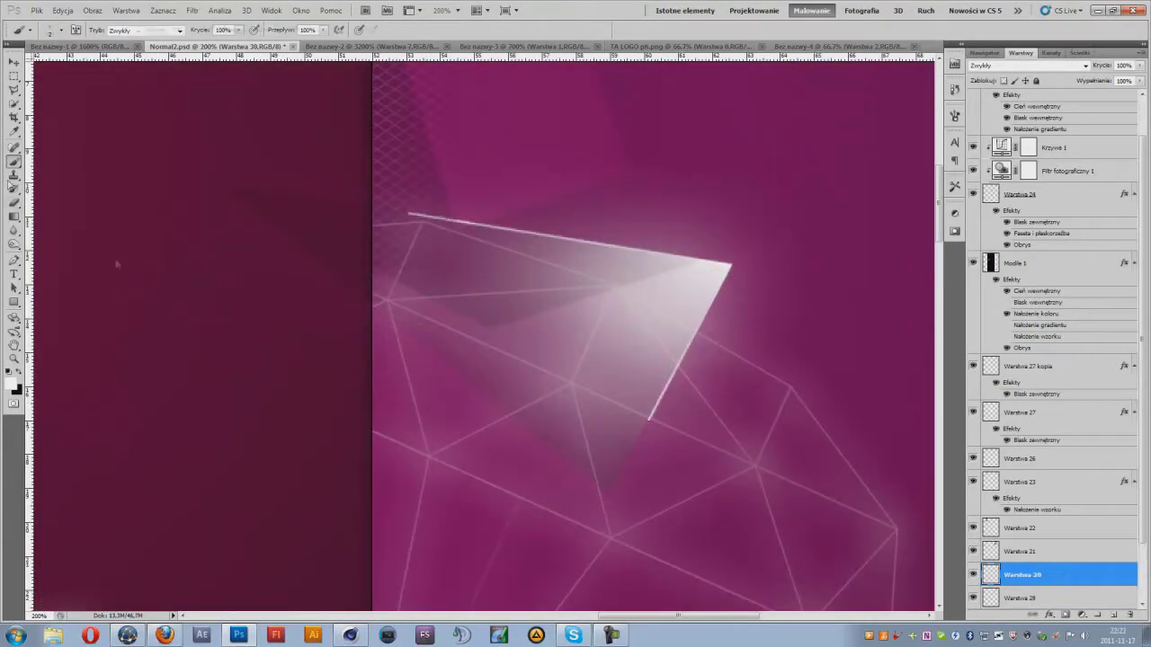
key(ctrl+minus)
key(ctrl+minus)
key(e)
double_click(1062, 580)
click(1085, 228)
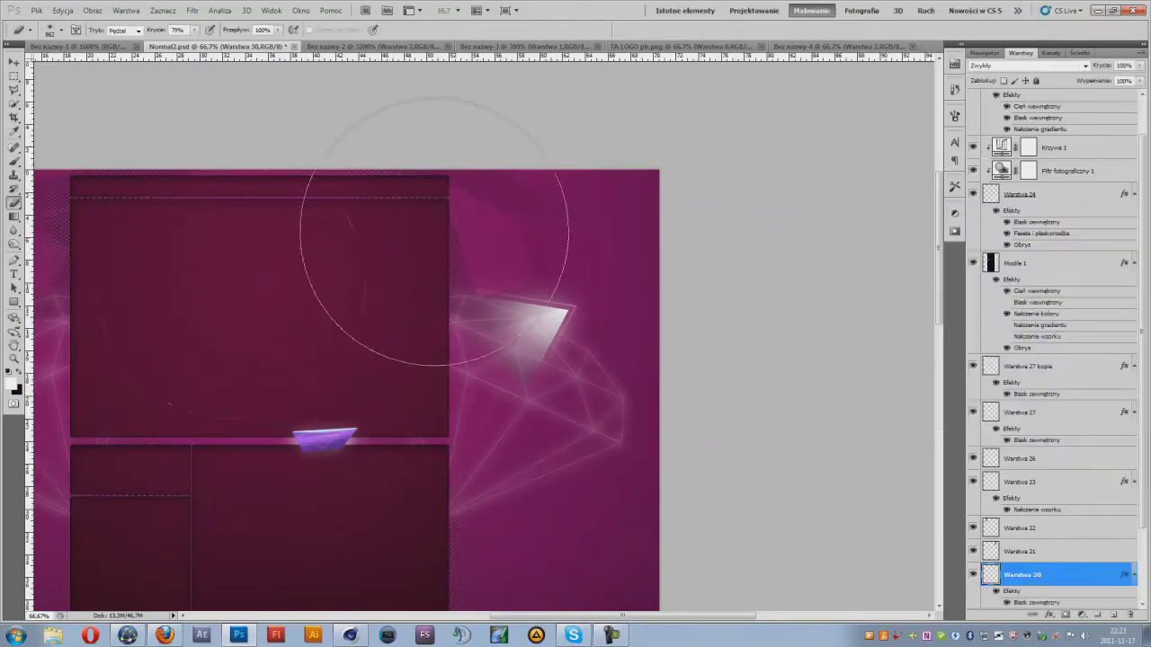
- Reshape the shard, duplicate rotated copies, and merge them into one shard layer
right_click(1062, 552)
click(1028, 495)
key(Return)
key(ctrl+j)
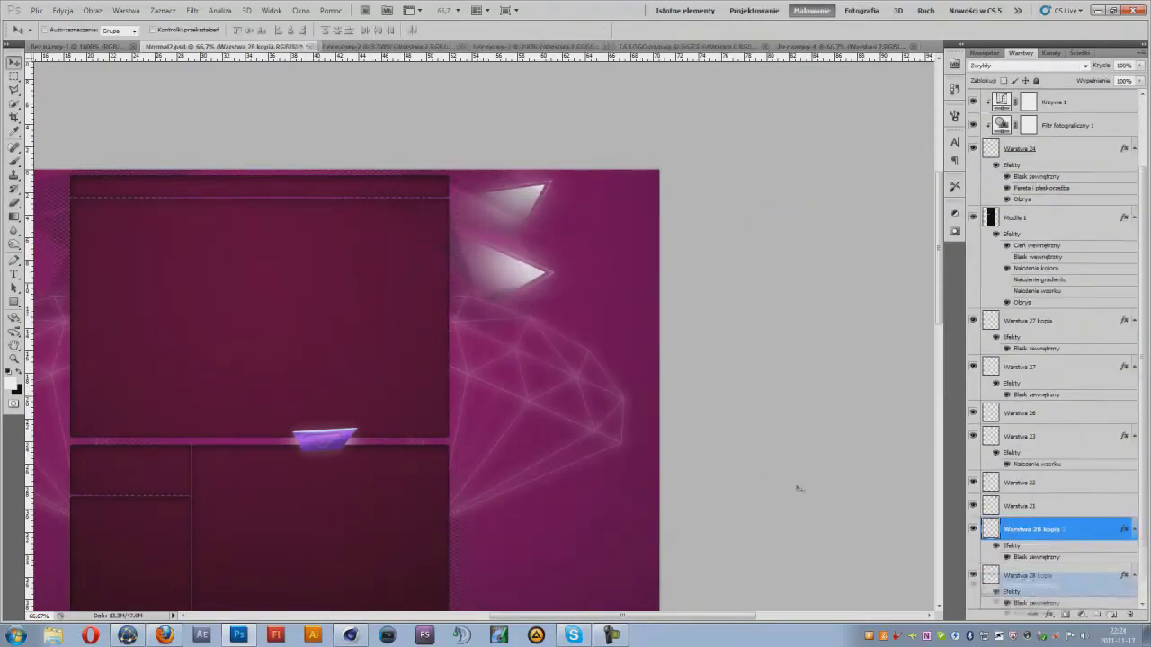
key(Return)
key(ctrl+shift+alt+t)
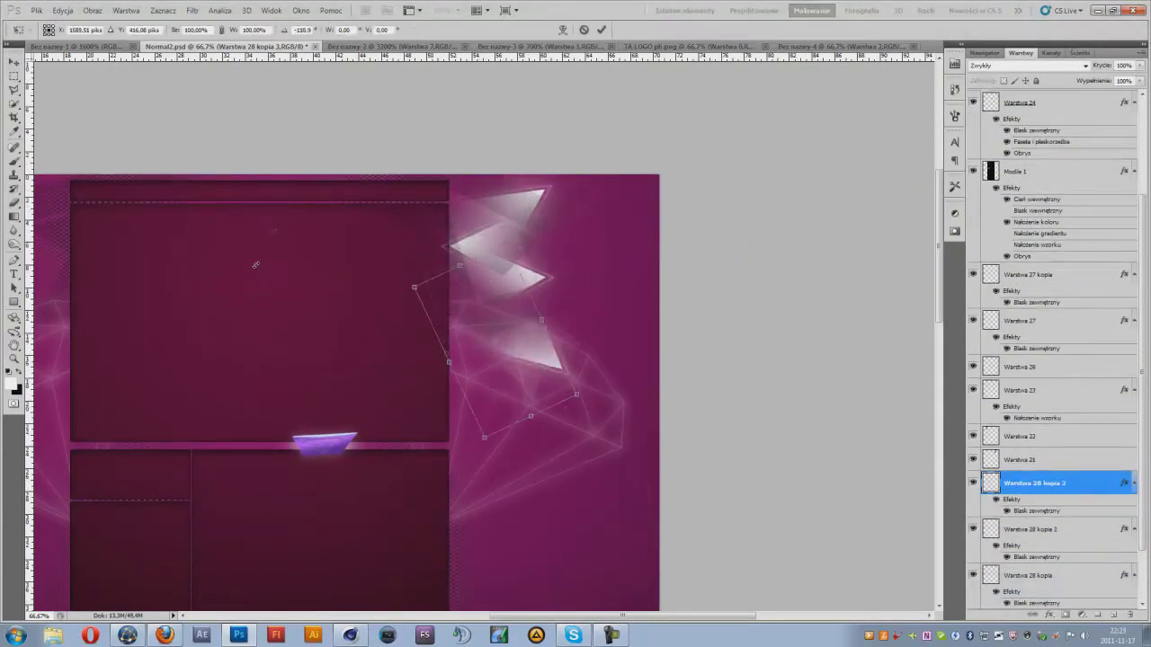
key(ctrl+e)
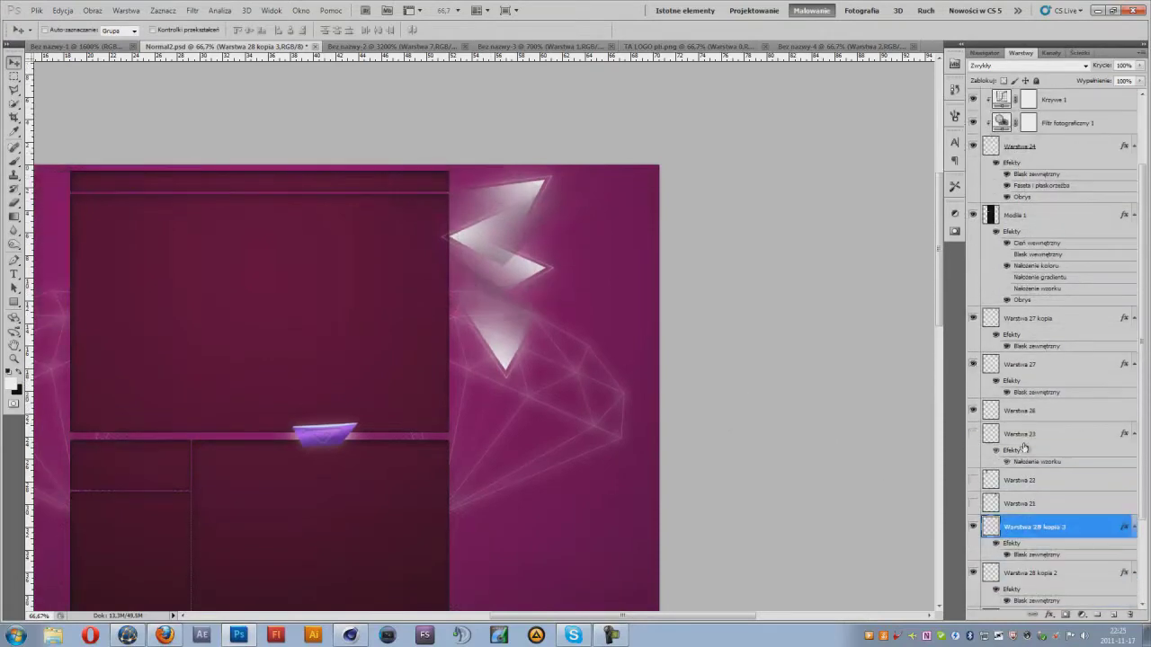
key(ctrl+e)
- Copy the shard cluster to the left side and mirror it horizontally
ctrl+click(990, 261)
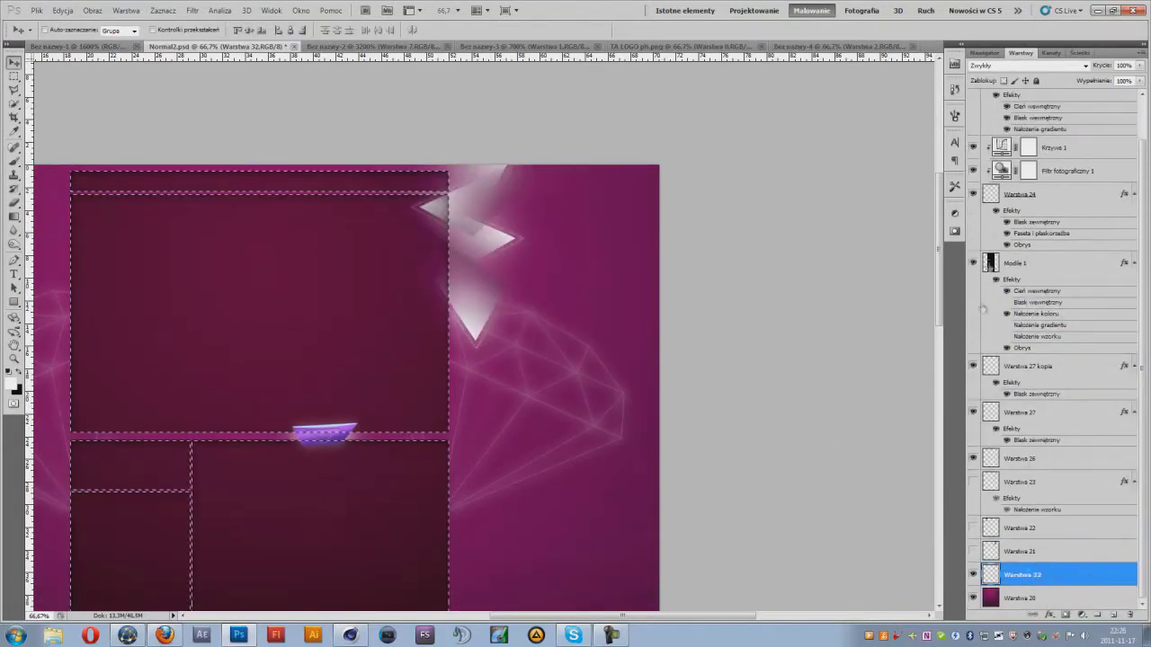
click(17, 60)
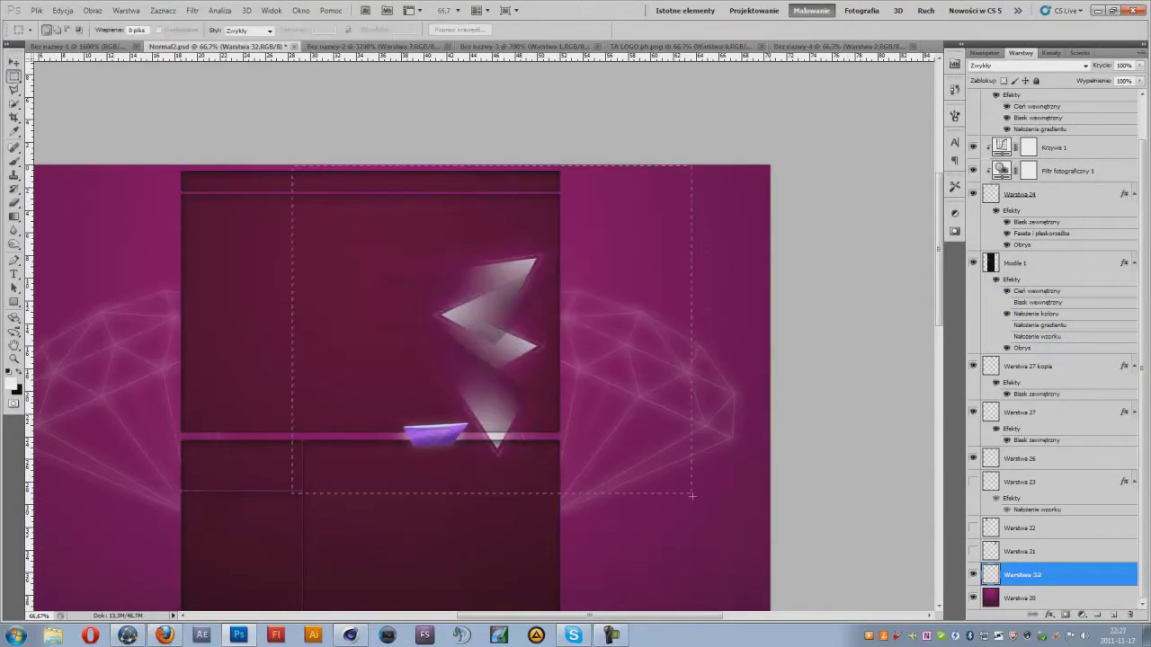
click(995, 280)
key(ctrl+j)
drag(567, 252, 144, 249)
key(ctrl+j)
key(ctrl+j)
key(ctrl+t)
key(Return)
key(m)
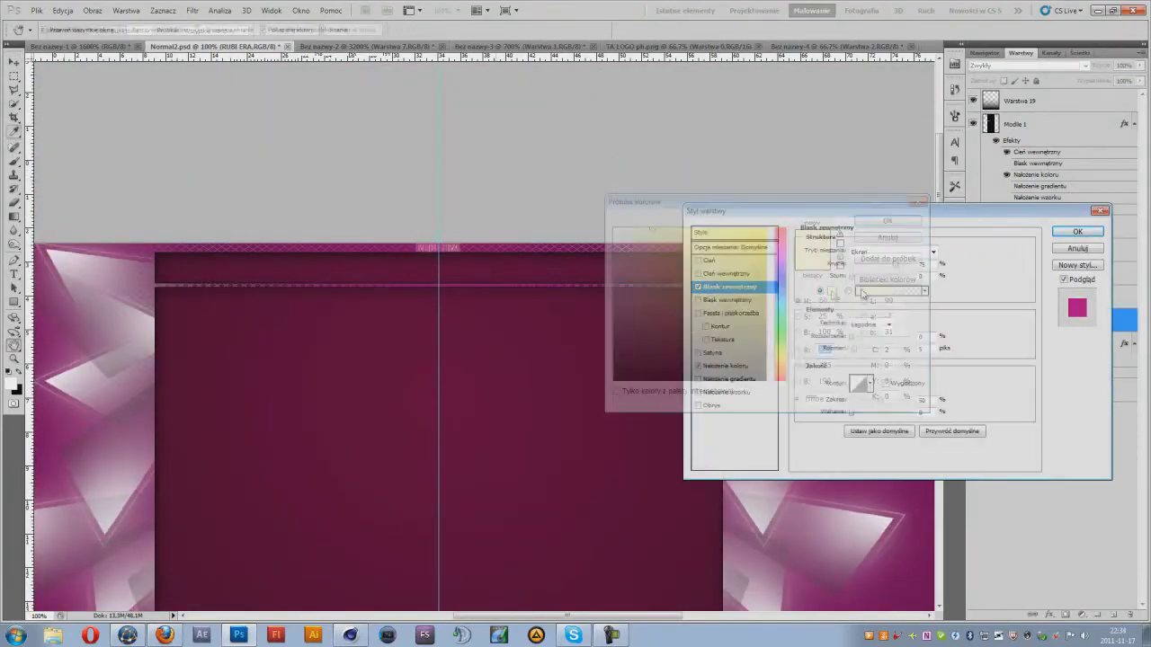
- Add a Color Overlay to the RUBI ERA text's layer style
click(700, 367)
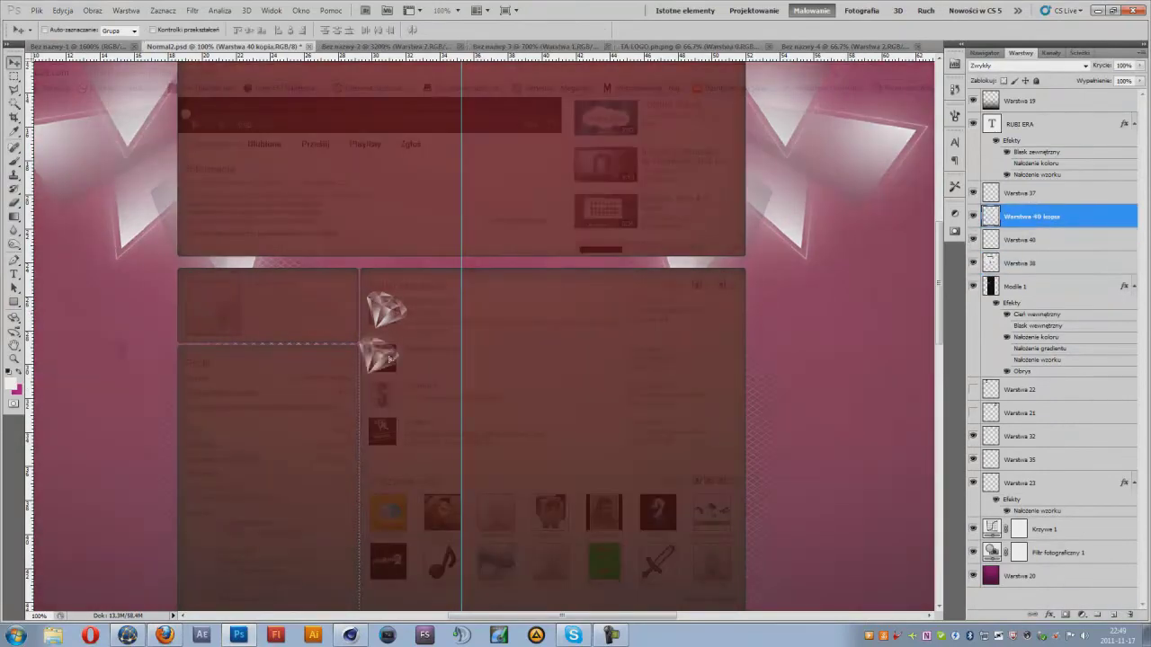
- Duplicate the diamond icon into the next row with Ctrl+Alt+Shift+T
key(ctrl+alt+shift+t)
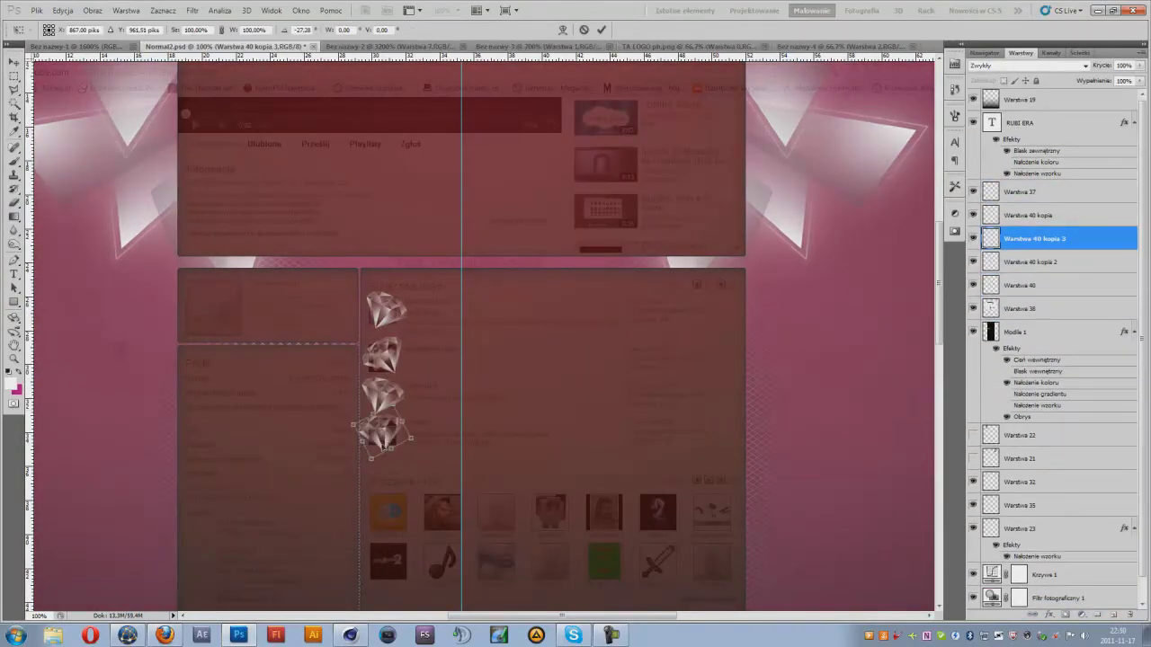